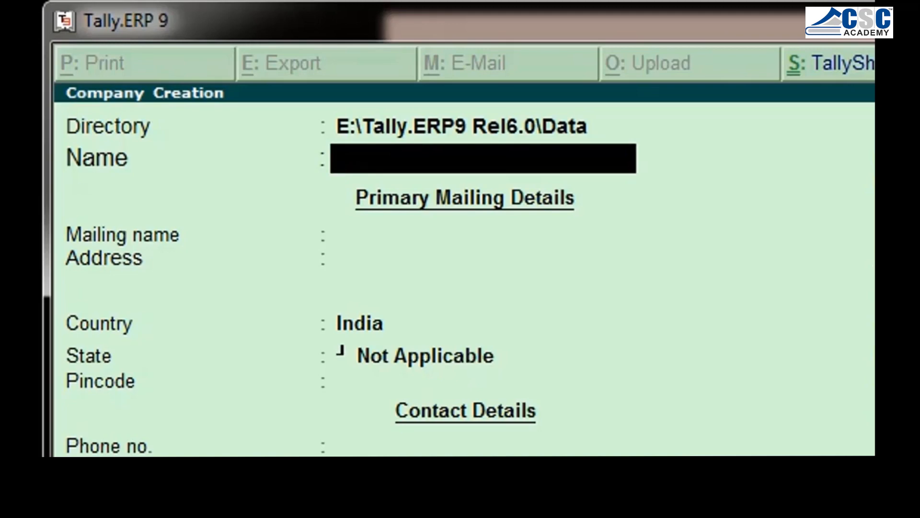
Enter "M/S. Shriram Electronics" as the new company's name and keep the same text as its mailing name
{"action": "type", "text": "M/"}
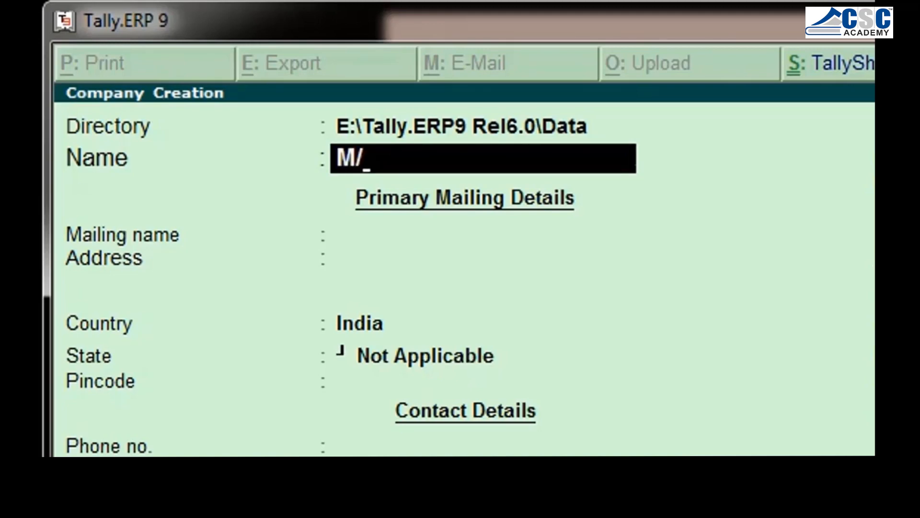
{"action": "type", "text": "S. Shri"}
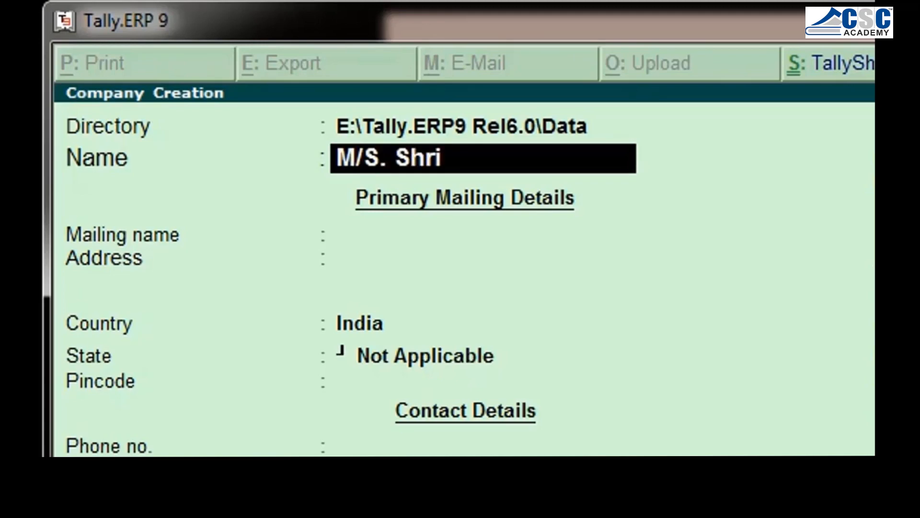
{"action": "type", "text": "ram Elec"}
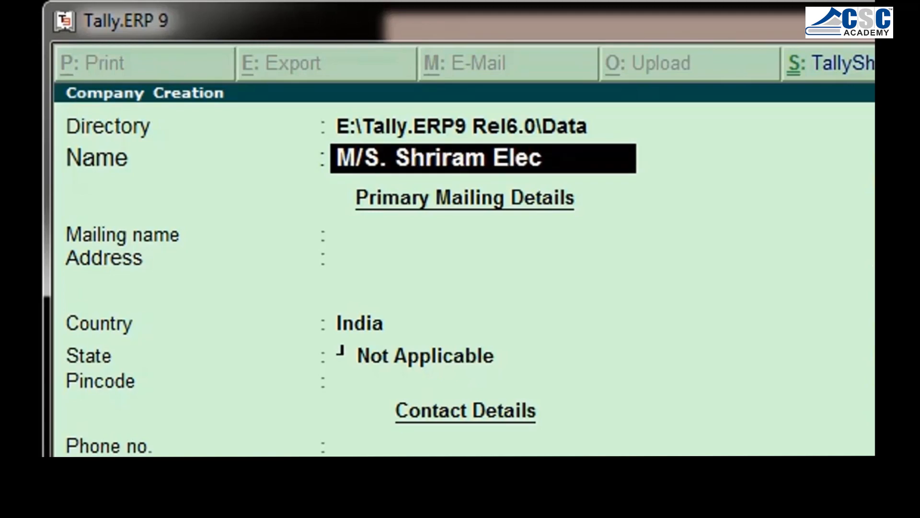
{"action": "type", "text": "tronics"}
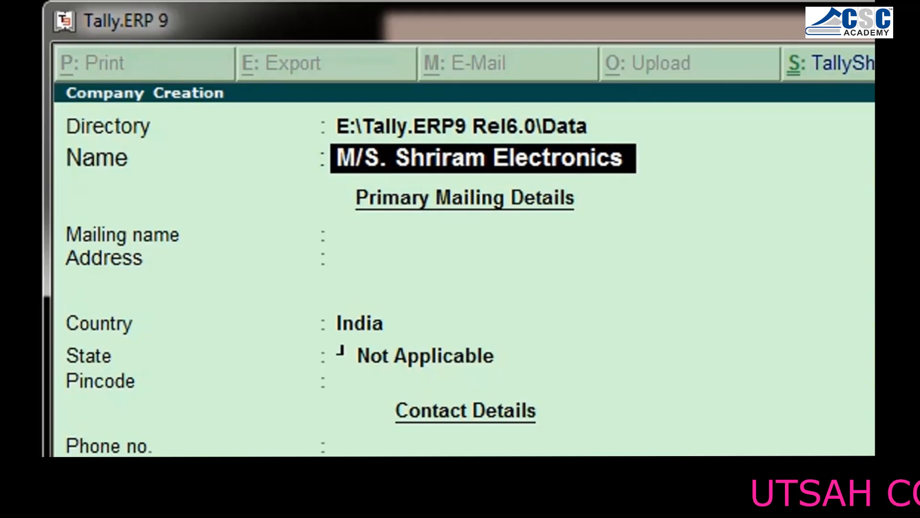
{"action": "key", "text": "Return"}
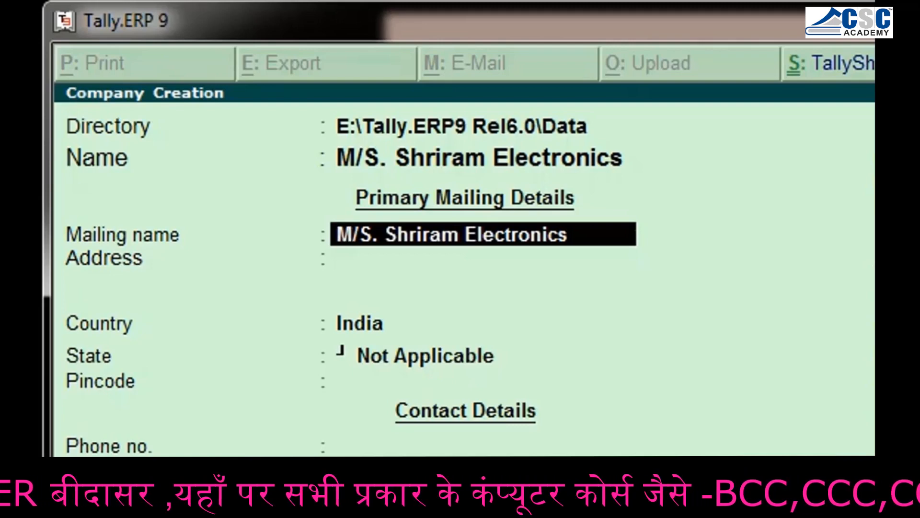
{"action": "key", "text": "Return"}
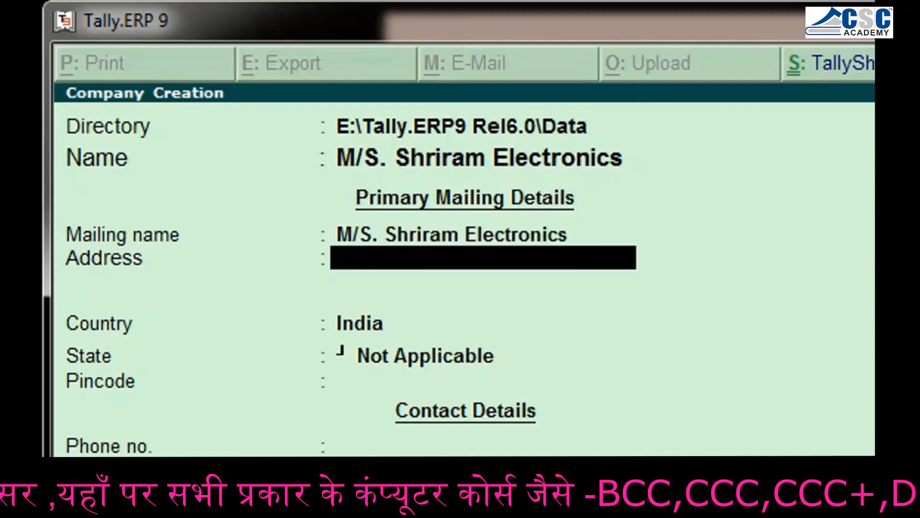
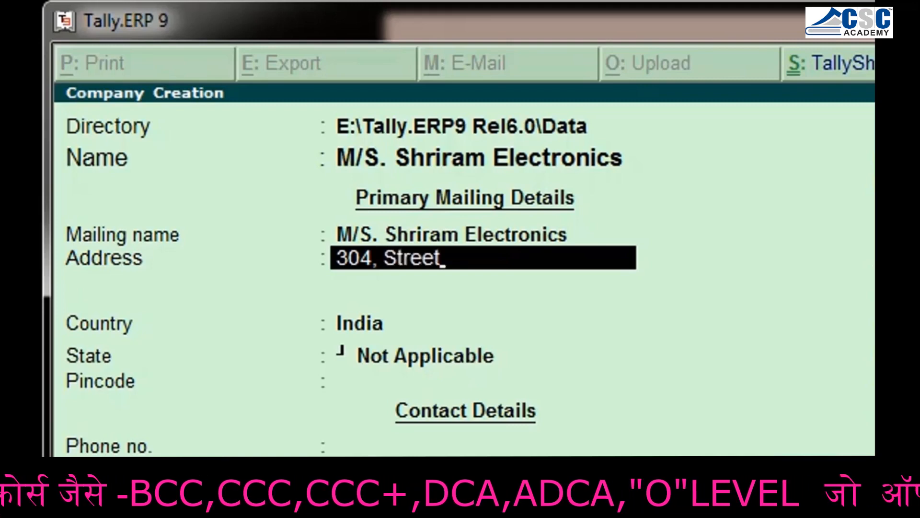
Enter the building and street number as the first line of the company's mailing address
{"action": "key", "text": "Return"}
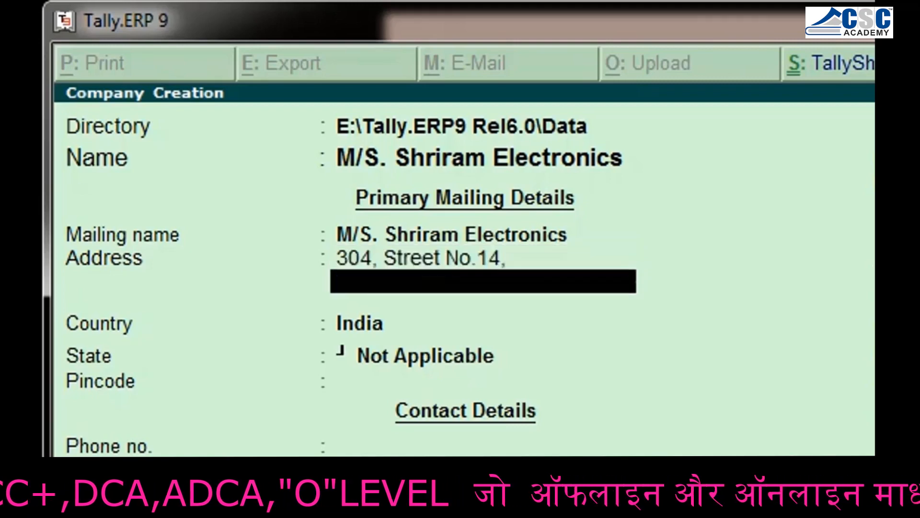
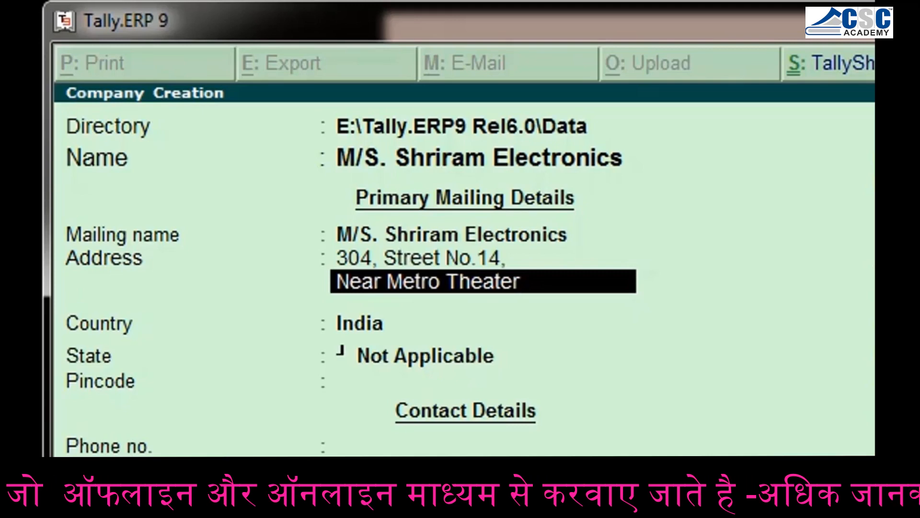
Enter the nearby landmark as the second line of the company's mailing address
{"action": "key", "text": "Return"}
Enter the locality and city as the third line of the mailing address and finish the address
{"action": "type", "text": "Fort-m"}
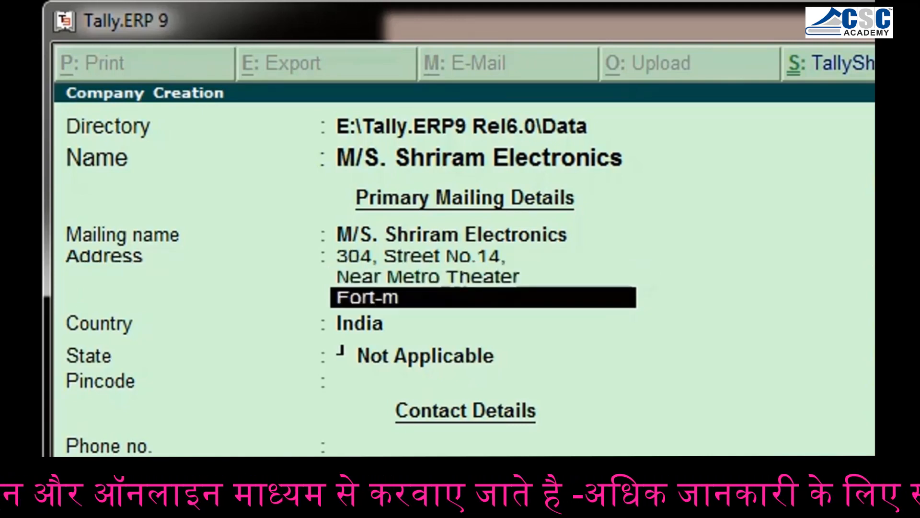
{"action": "key", "text": "BackSpace"}
{"action": "type", "text": "Mumbia"}
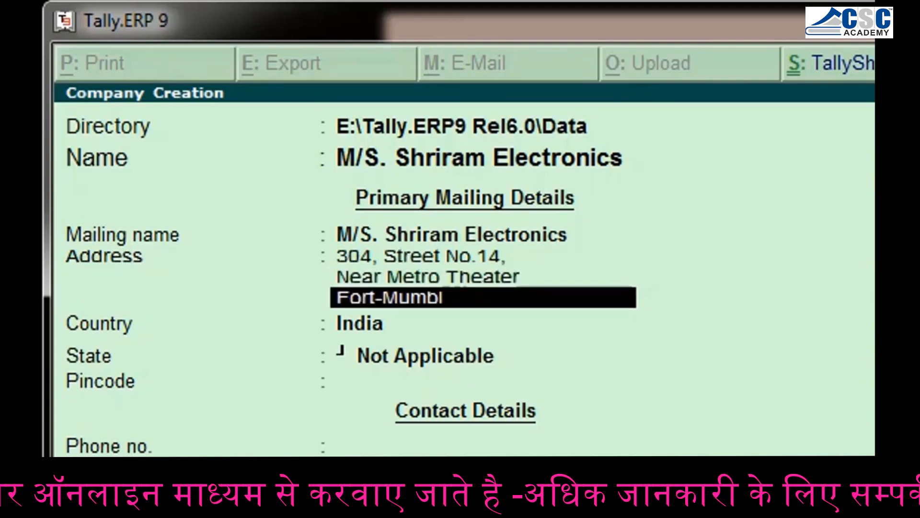
{"action": "key", "text": "BackSpace"}
{"action": "key", "text": "BackSpace"}
{"action": "type", "text": "ai"}
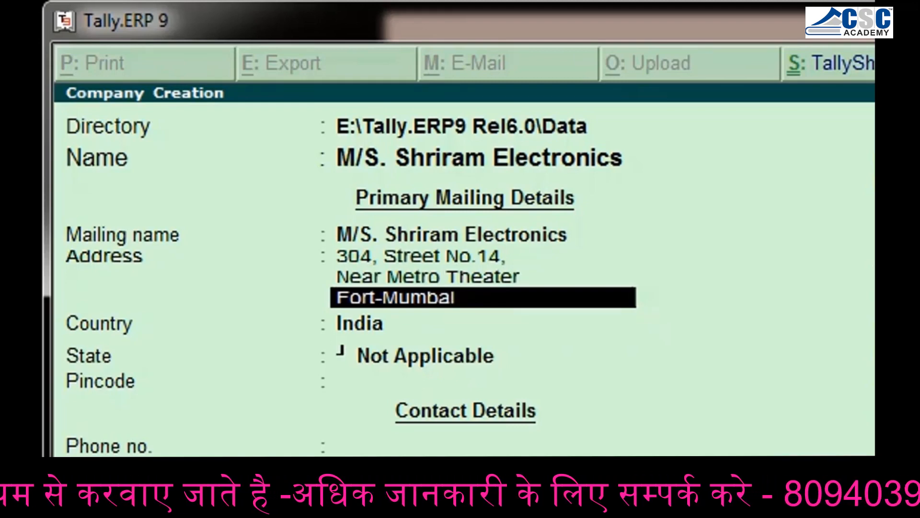
{"action": "key", "text": "Return"}
{"action": "key", "text": "Return"}
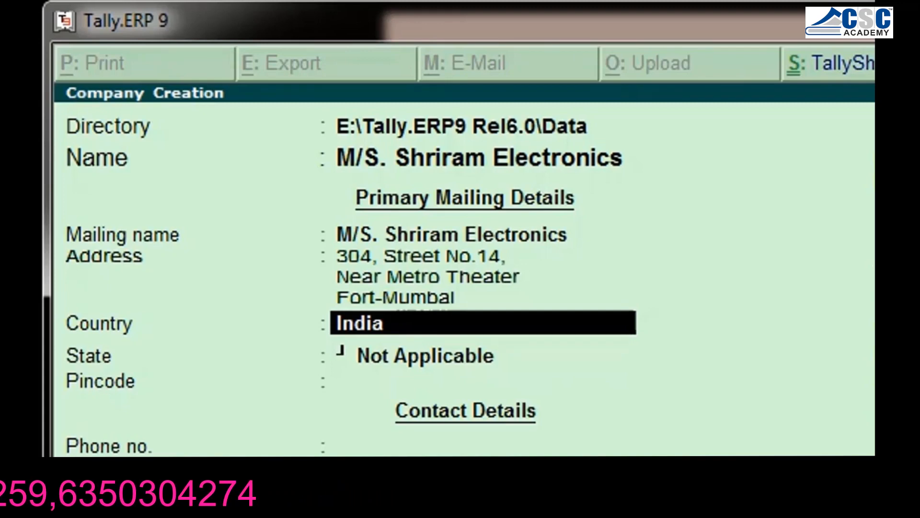
Keep India as the company's country and set the state to Maharashtra
{"action": "key", "text": "Return"}
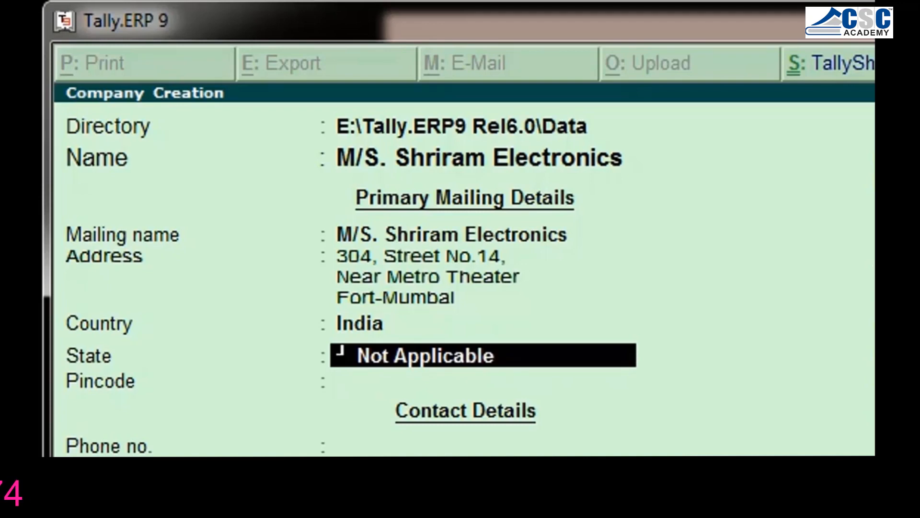
{"action": "type", "text": "Maha"}
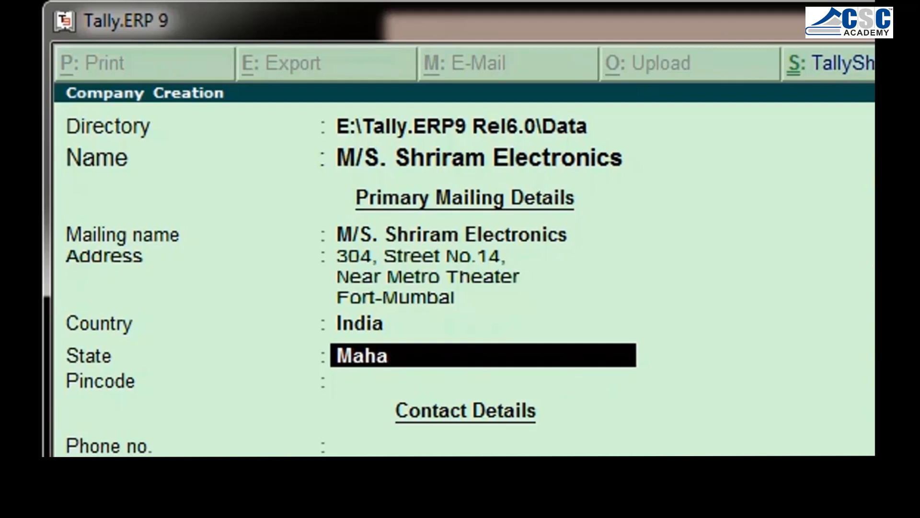
{"action": "key", "text": "Return"}
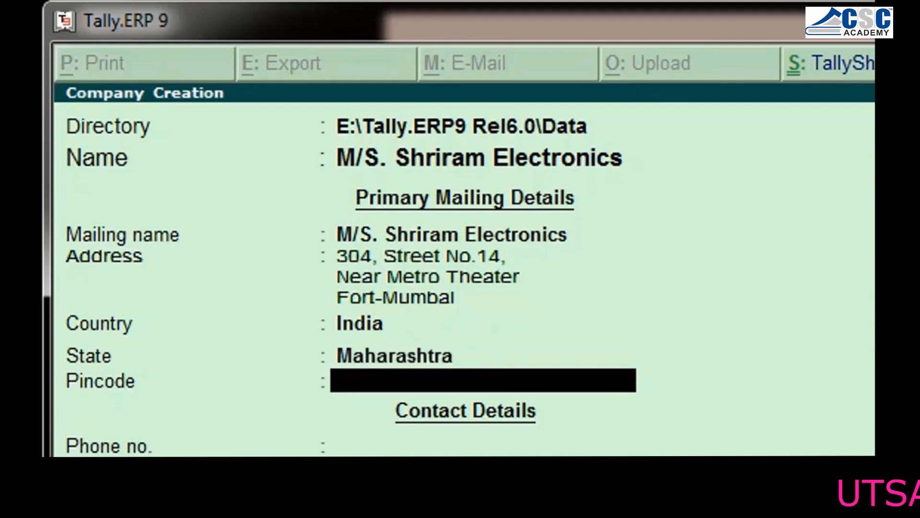
Enter the postal pincode of the company's mailing address
{"action": "type", "text": "4"}
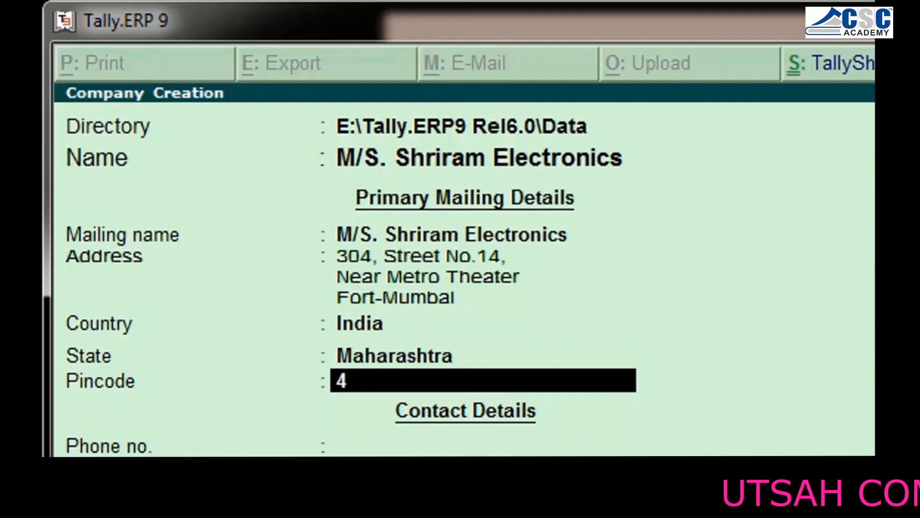
{"action": "type", "text": "00001"}
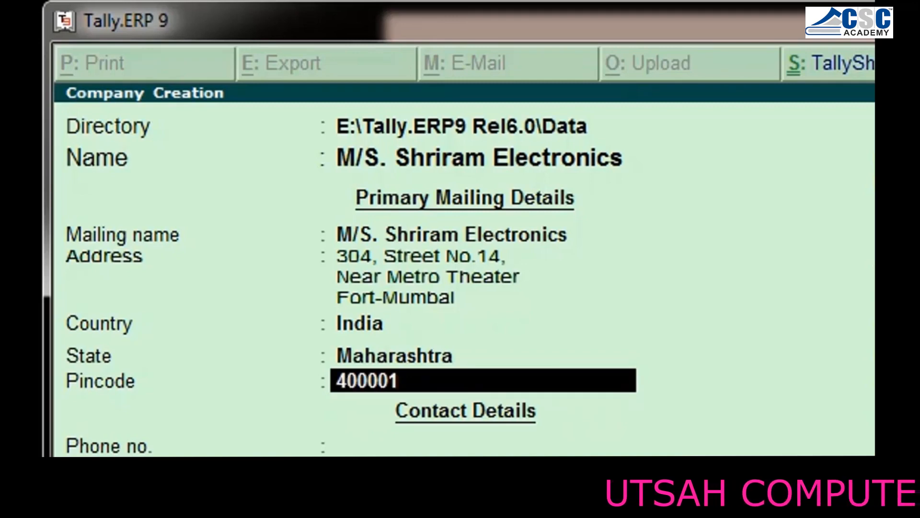
{"action": "key", "text": "Return"}
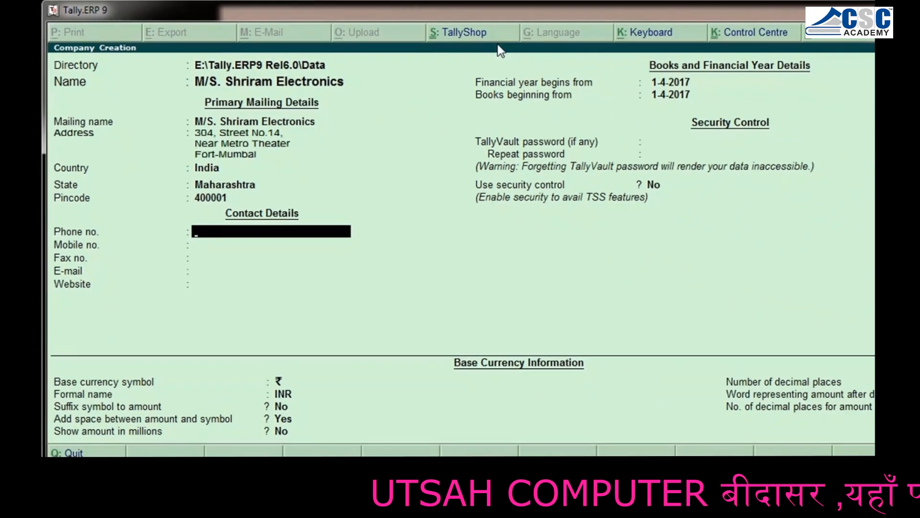
Enter the company's landline phone number, including the area code, in the contact details
{"action": "type", "text": "022"}
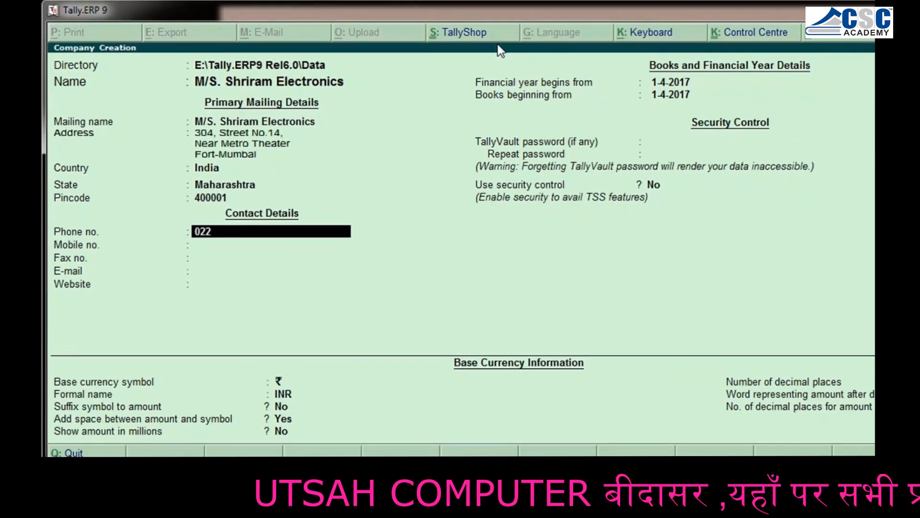
{"action": "type", "text": "-23456789"}
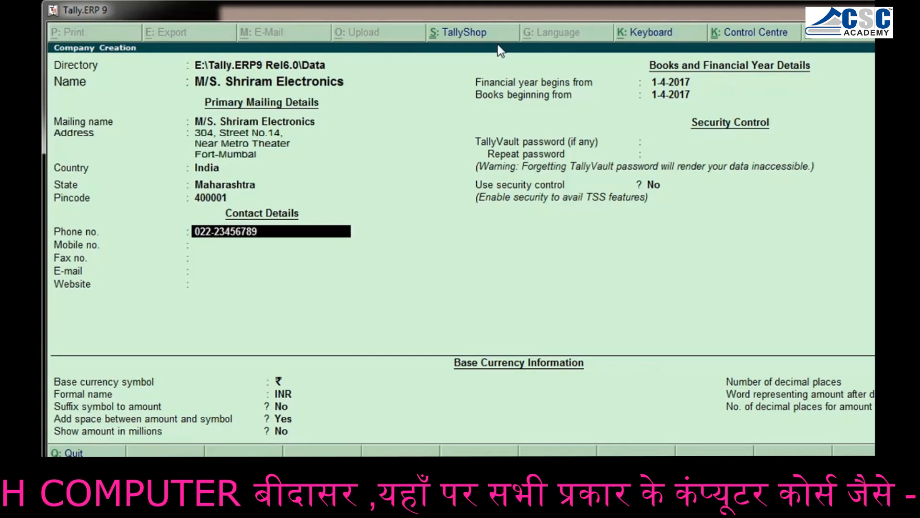
{"action": "key", "text": "Return"}
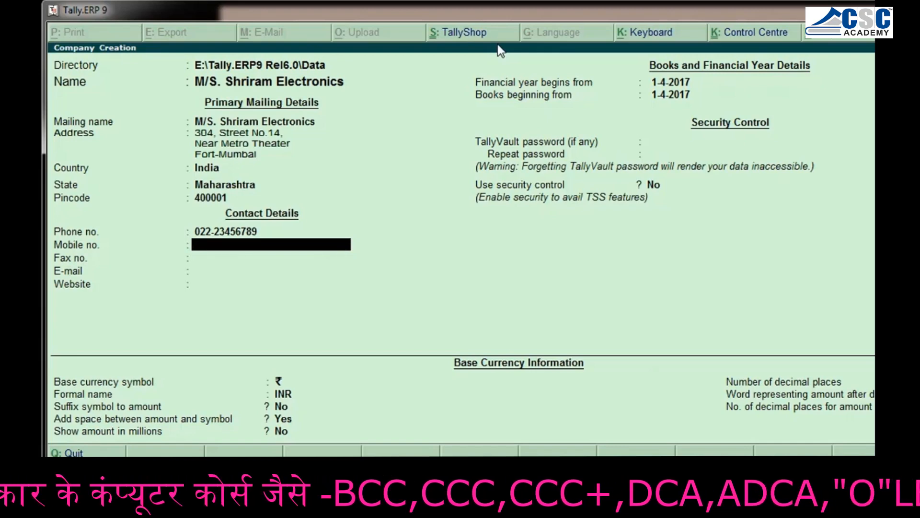
Enter the company's mobile number and leave the fax number blank
{"action": "type", "text": "912"}
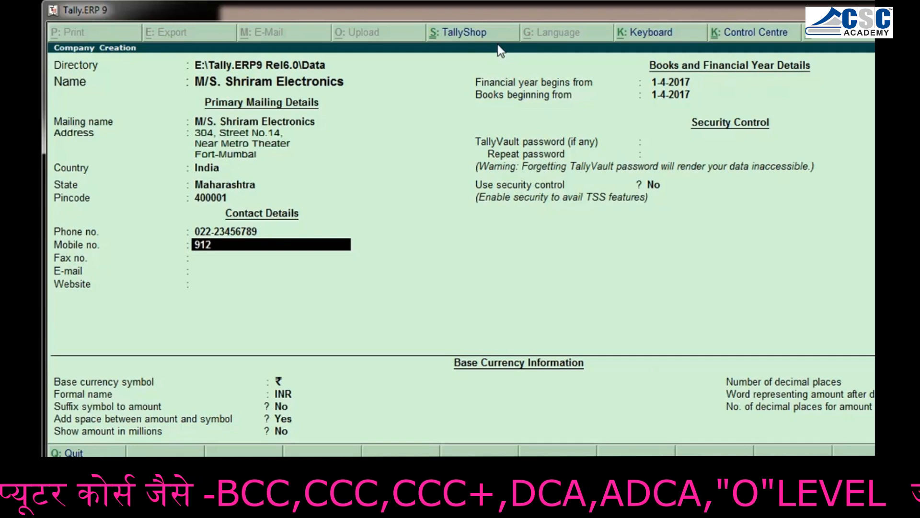
{"action": "type", "text": "345678"}
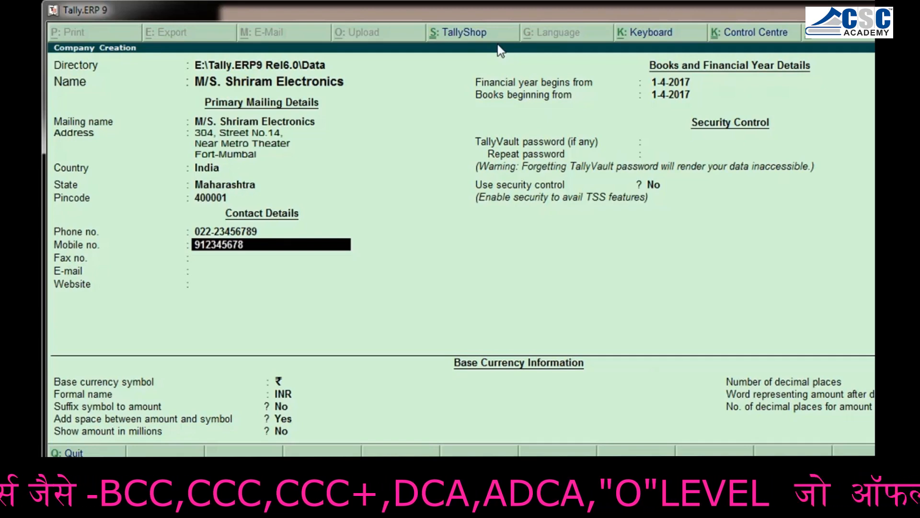
{"action": "type", "text": "9"}
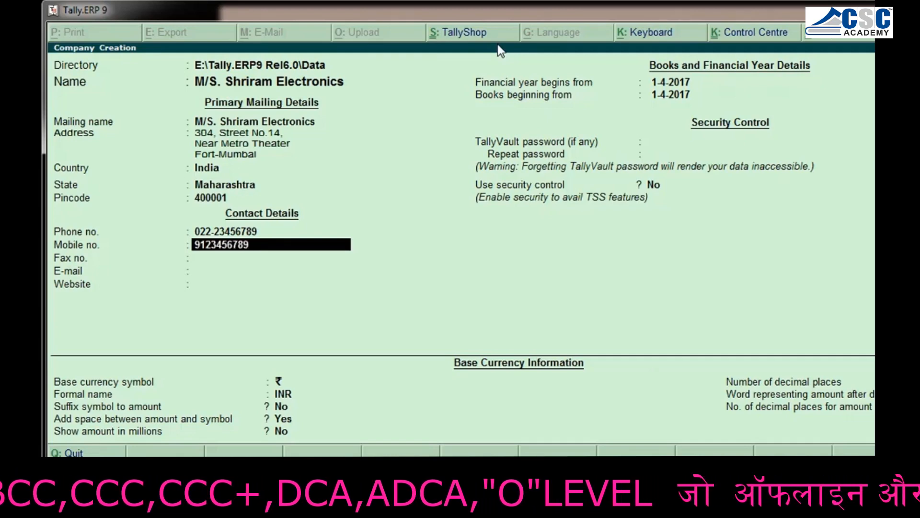
{"action": "key", "text": "Return"}
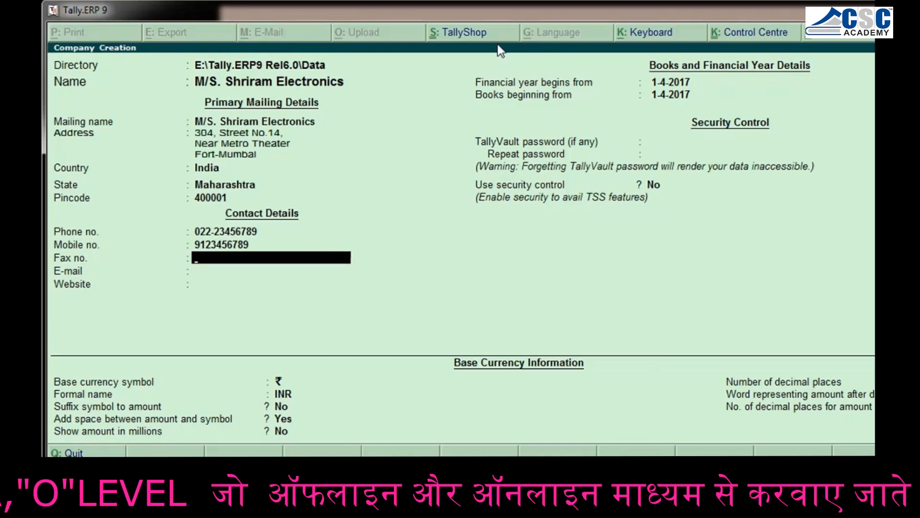
{"action": "key", "text": "Return"}
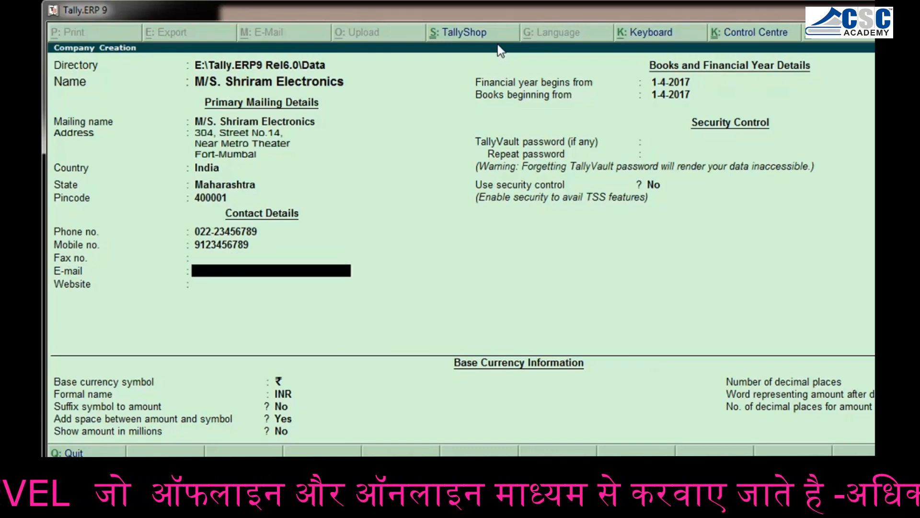
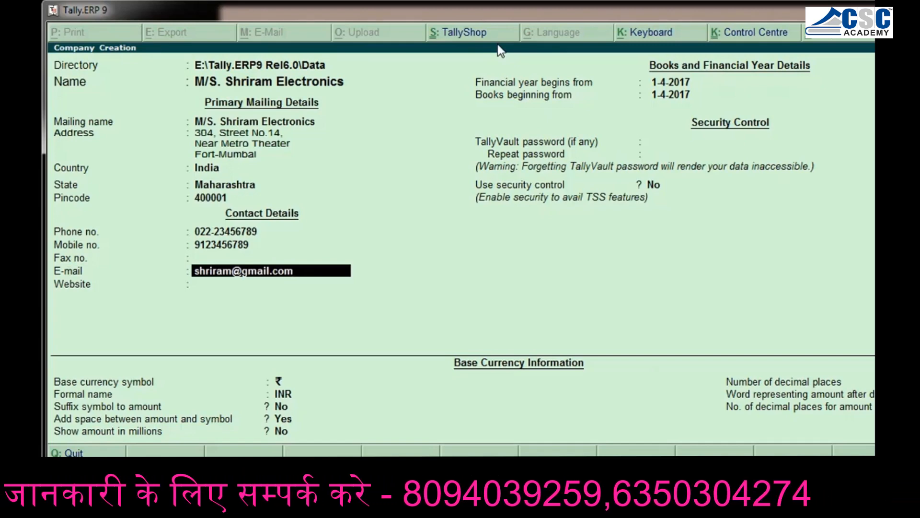
Fill in the company's e-mail address in the contact details
{"action": "key", "text": "Return"}
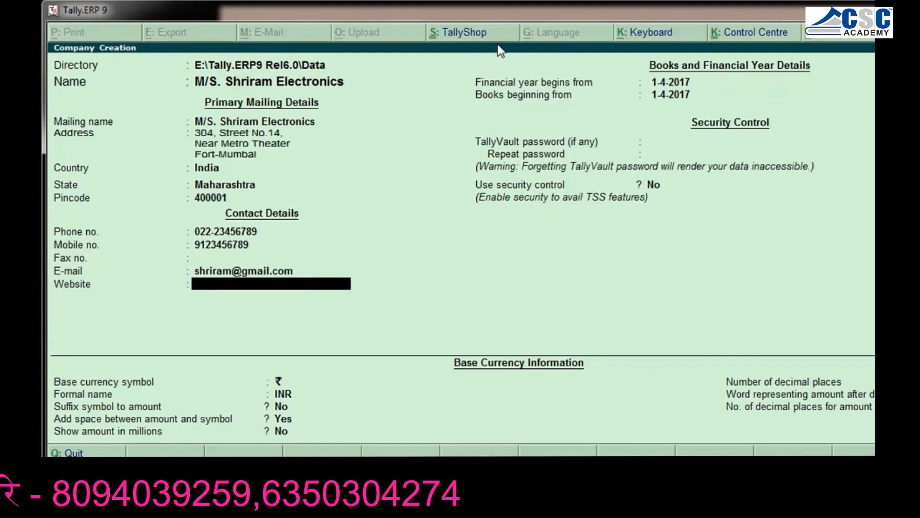
{"action": "type", "text": "ww"}
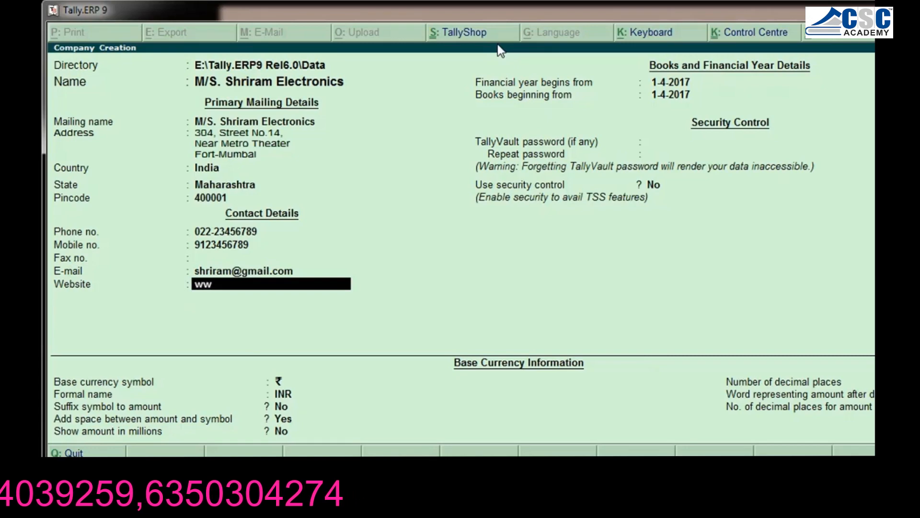
{"action": "type", "text": "w.shriram"}
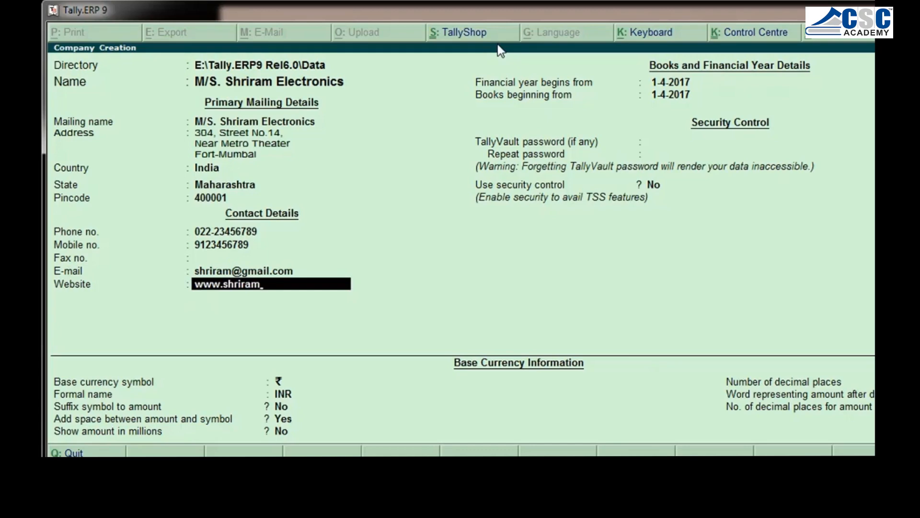
{"action": "type", "text": "electronics.com"}
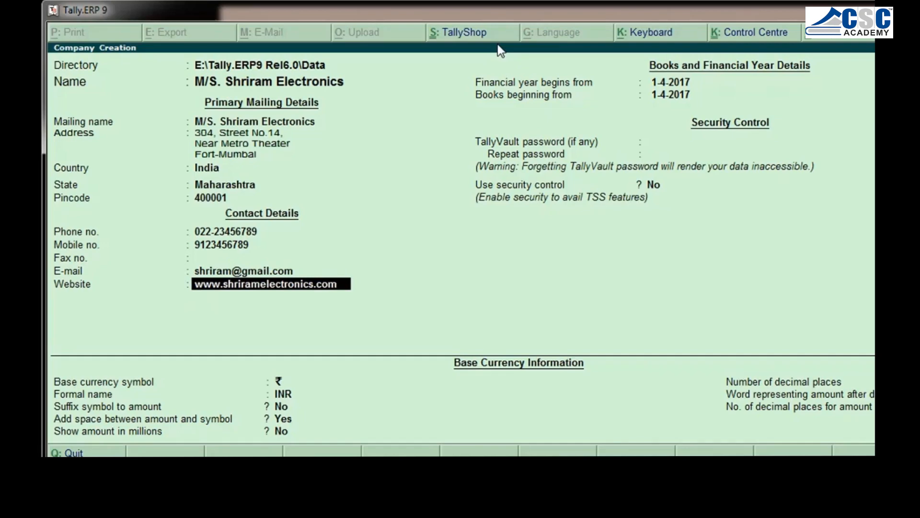
{"action": "key", "text": "Return"}
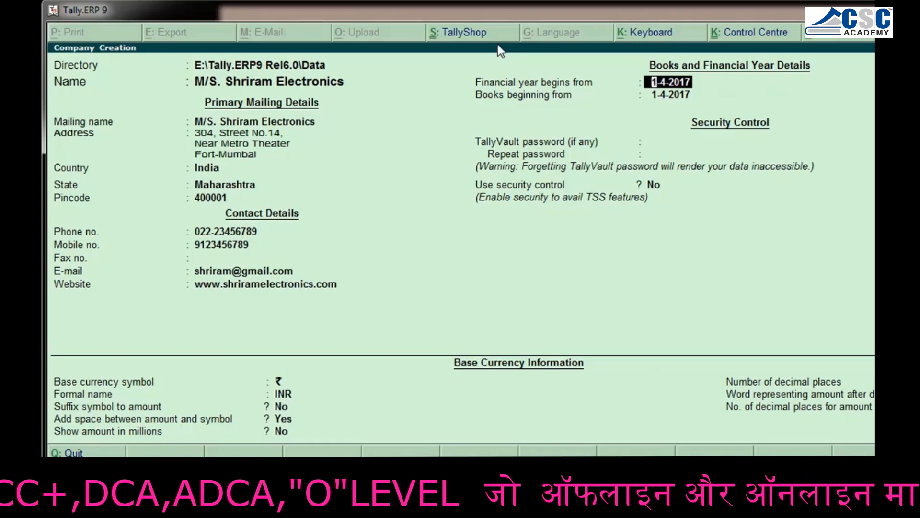
Keep 1-4-2017 as the financial year and books beginning date, leaving the TallyVault password blank and security control at No
{"action": "key", "text": "Return"}
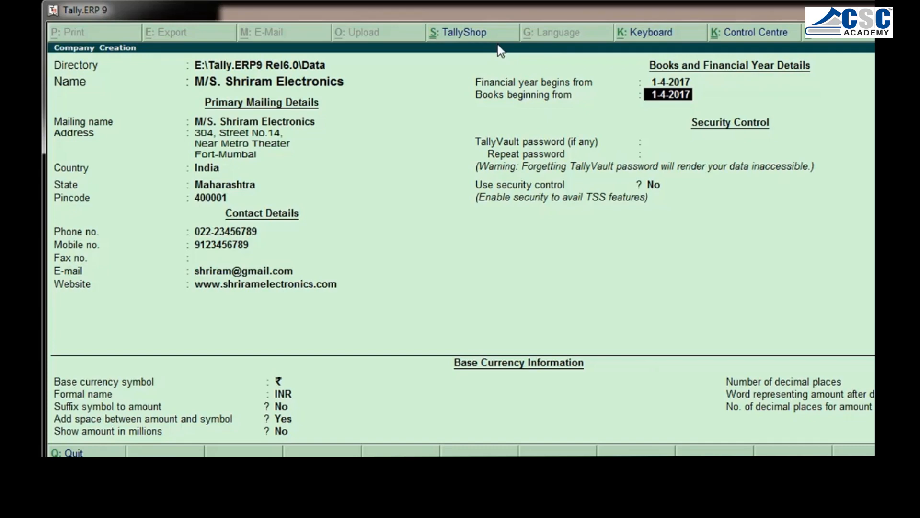
{"action": "key", "text": "Return"}
{"action": "key", "text": "Return"}
{"action": "key", "text": "Return"}
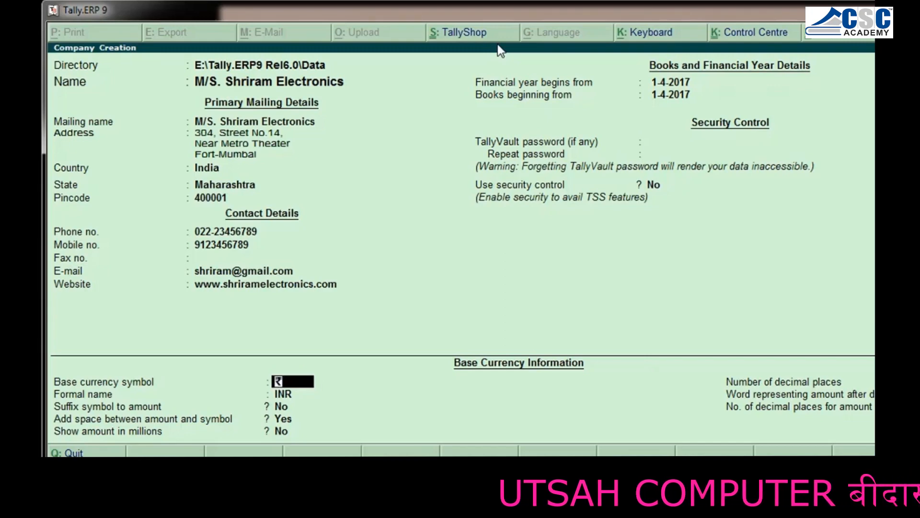
Keep the default base currency settings, with symbol ₹, formal name INR, 2 decimal places and paise, and save the new company
{"action": "key", "text": "Return"}
{"action": "key", "text": "Return"}
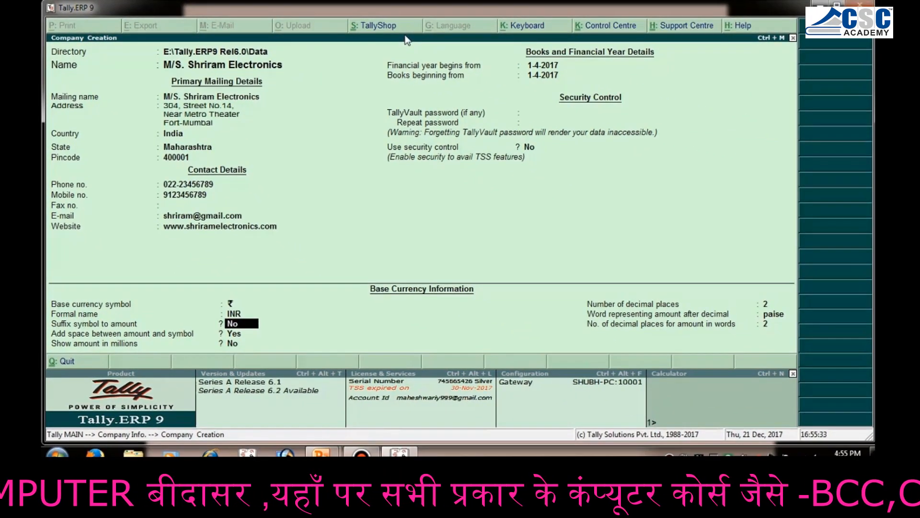
{"action": "key", "text": "Return"}
{"action": "key", "text": "Return"}
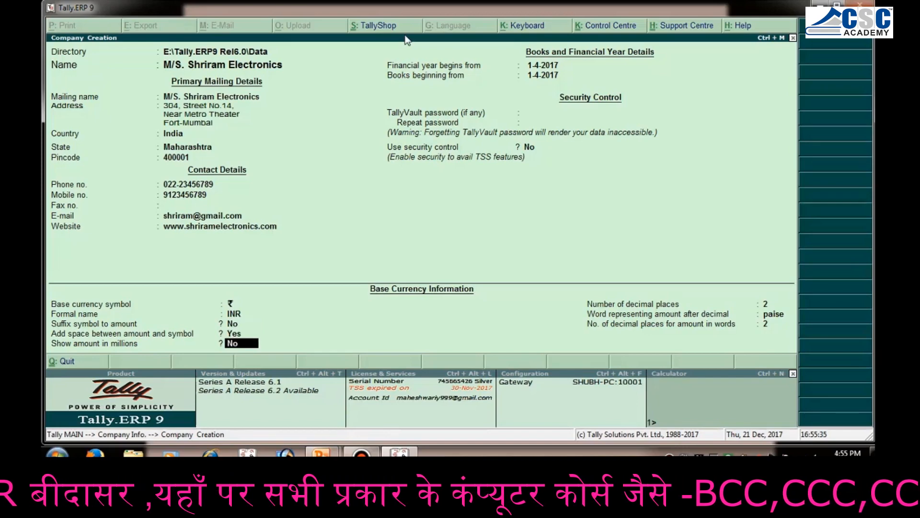
{"action": "key", "text": "Return"}
{"action": "key", "text": "Return"}
{"action": "key", "text": "Return"}
{"action": "key", "text": "Return"}
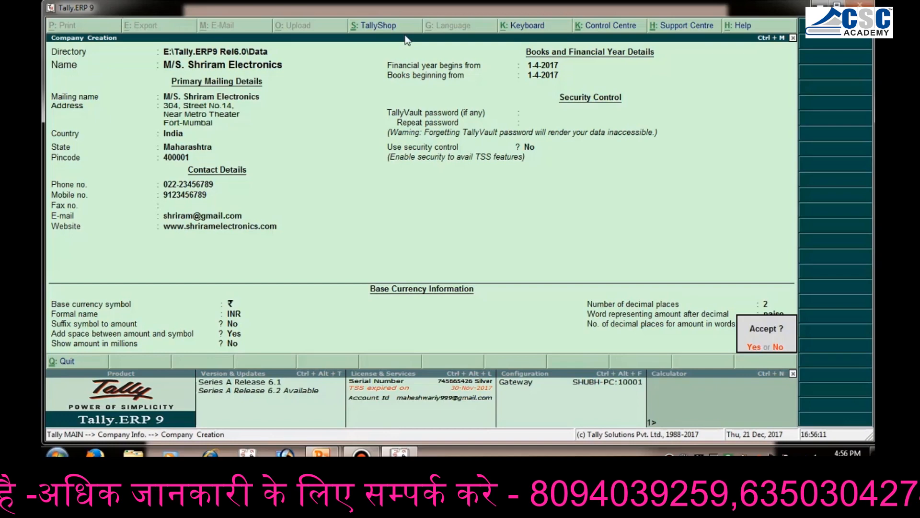
{"action": "key", "text": "y"}
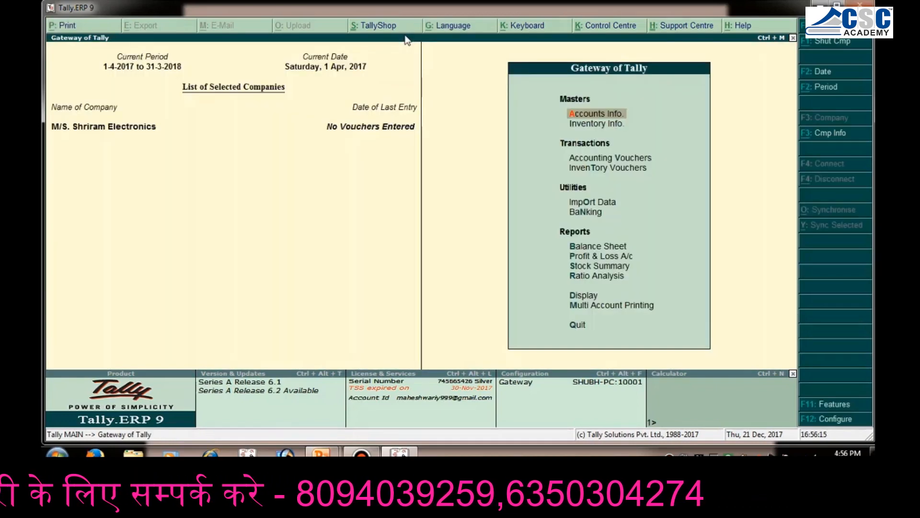
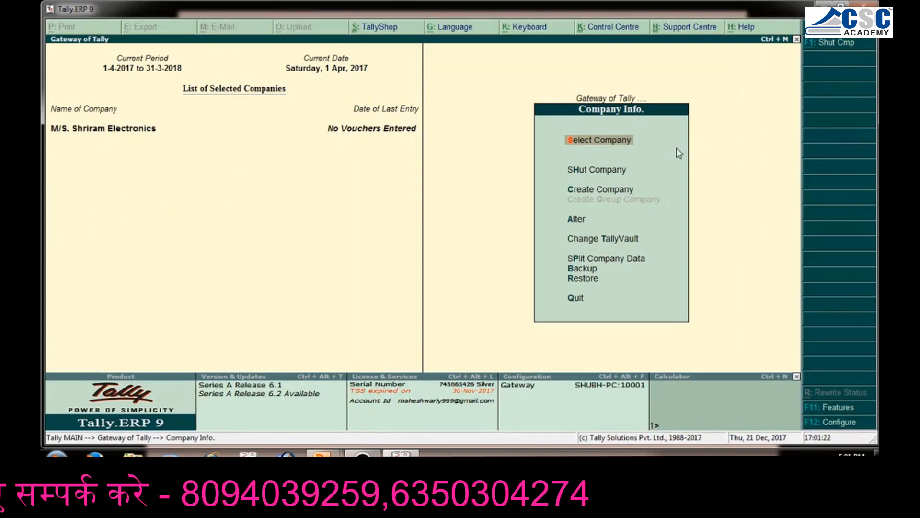
Open the company M/S. Shriram Electronics for alteration
{"action": "key", "text": "Down"}
{"action": "key", "text": "Down"}
{"action": "key", "text": "Down"}
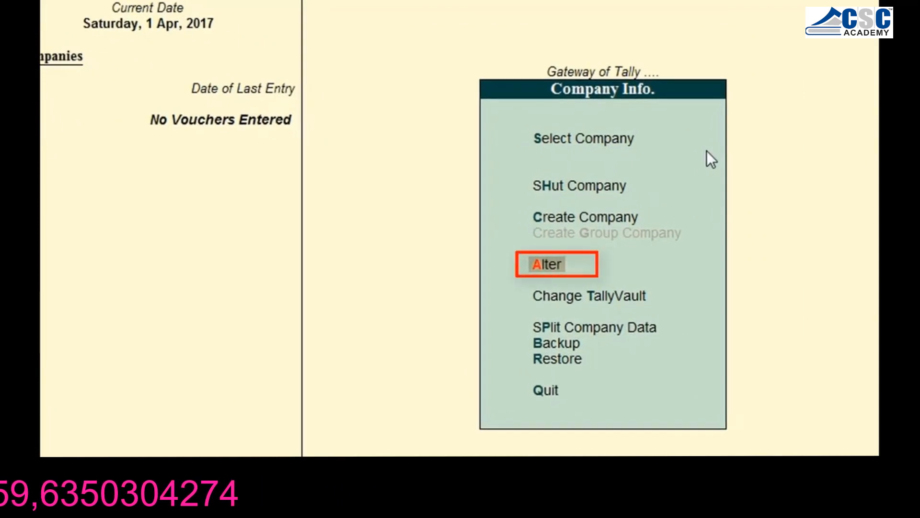
{"action": "key", "text": "Return"}
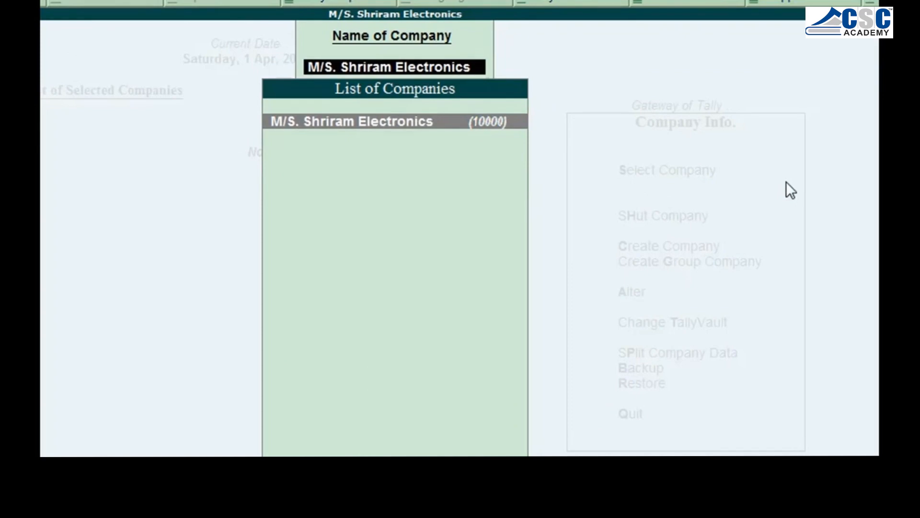
{"action": "key", "text": "Return"}
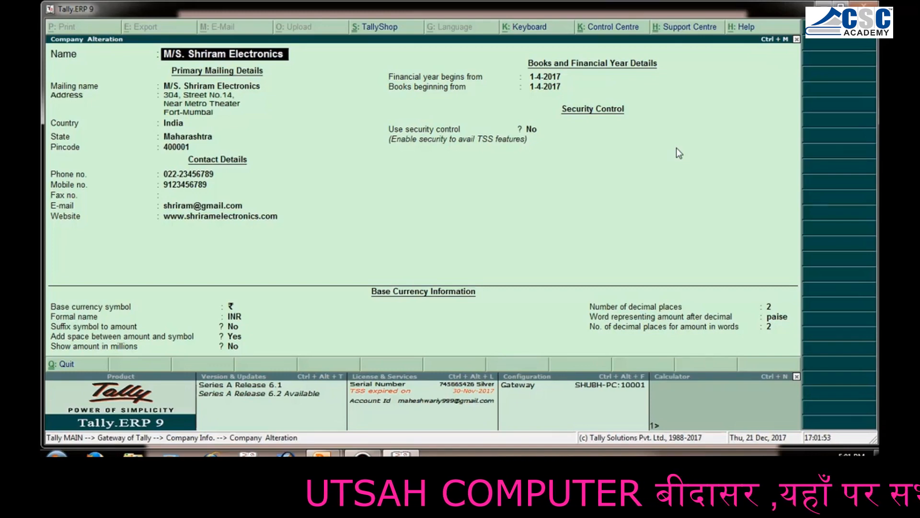
Keep the company's existing name, mailing, contact and books beginning details, going through to the security control setting
{"action": "key", "text": "Return"}
{"action": "key", "text": "Return"}
{"action": "key", "text": "Return"}
{"action": "key", "text": "Return"}
{"action": "key", "text": "Return"}
{"action": "key", "text": "Return"}
{"action": "key", "text": "Return"}
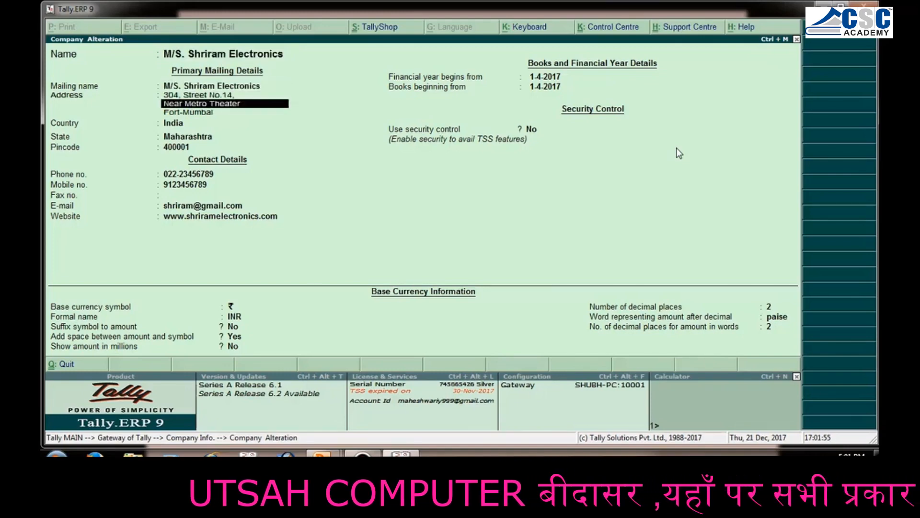
{"action": "key", "text": "Return"}
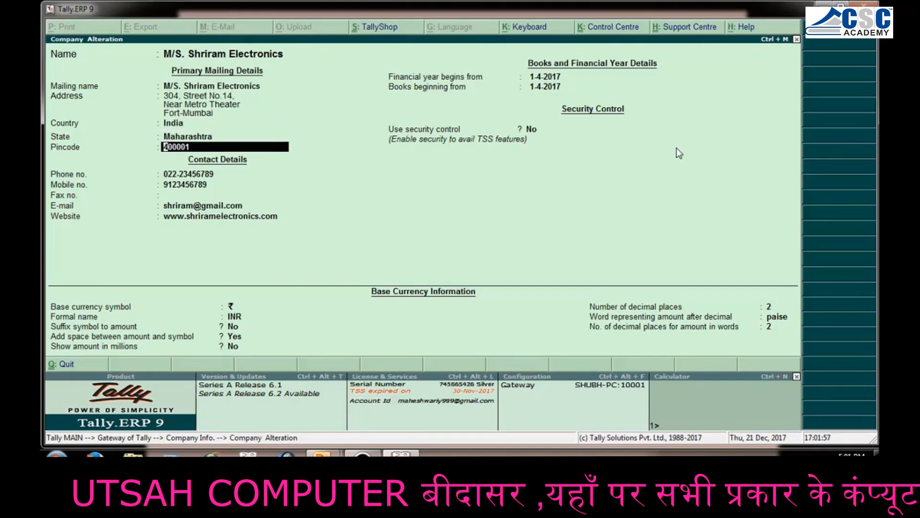
{"action": "key", "text": "Return"}
{"action": "key", "text": "Return"}
{"action": "key", "text": "Return"}
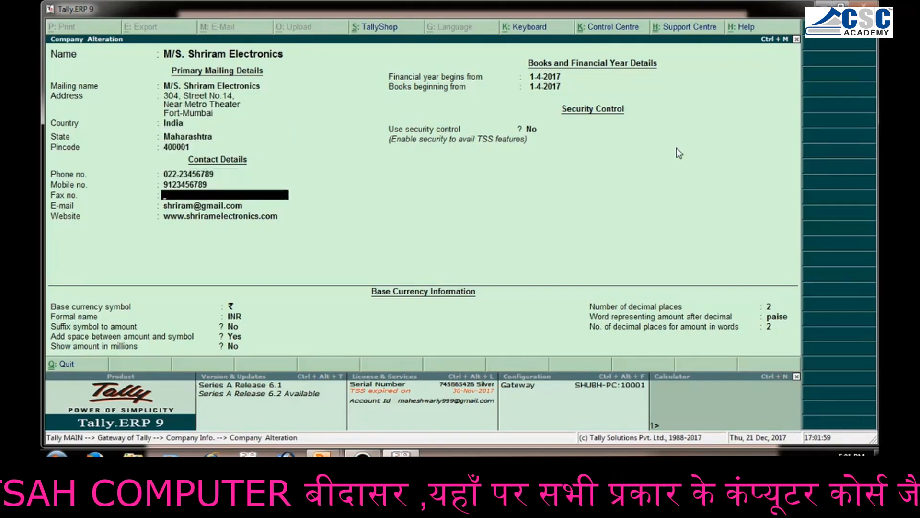
{"action": "key", "text": "Return"}
{"action": "key", "text": "Return"}
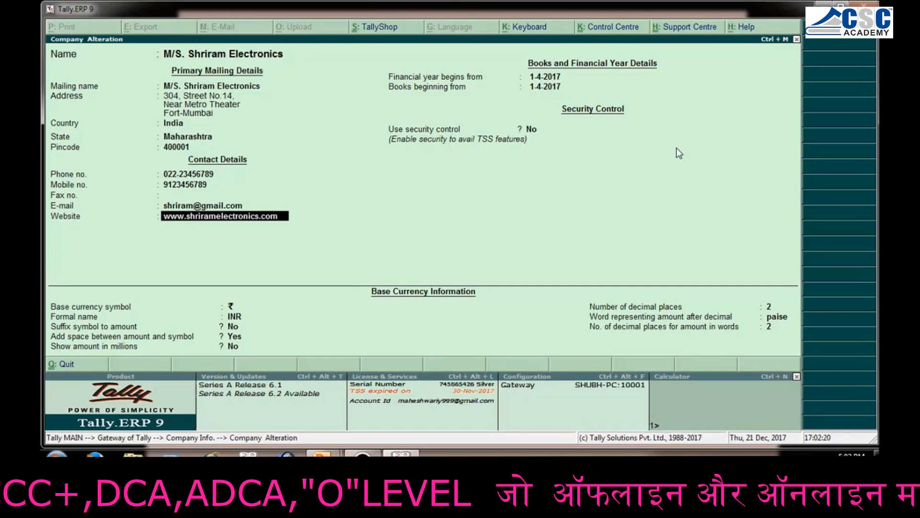
{"action": "key", "text": "Return"}
{"action": "key", "text": "Return"}
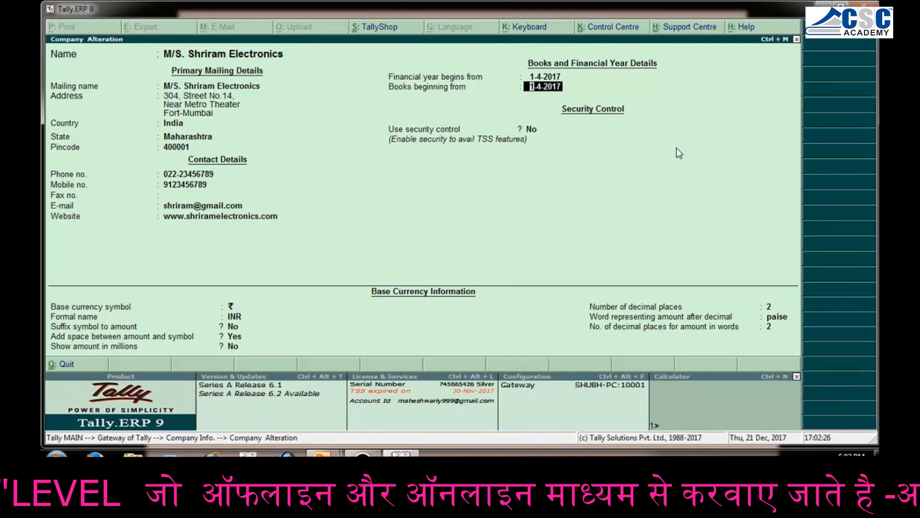
{"action": "key", "text": "Return"}
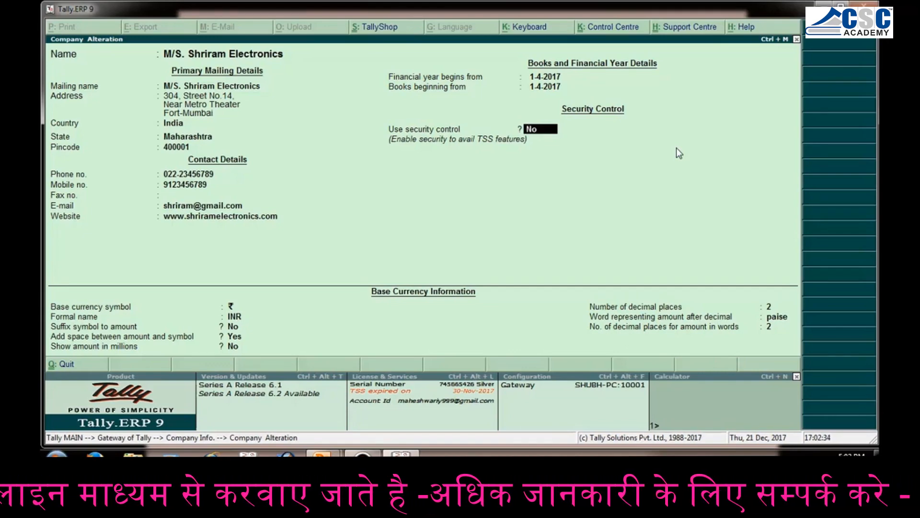
Set Use security control to Yes and enter the administrator's name
{"action": "type", "text": "y"}
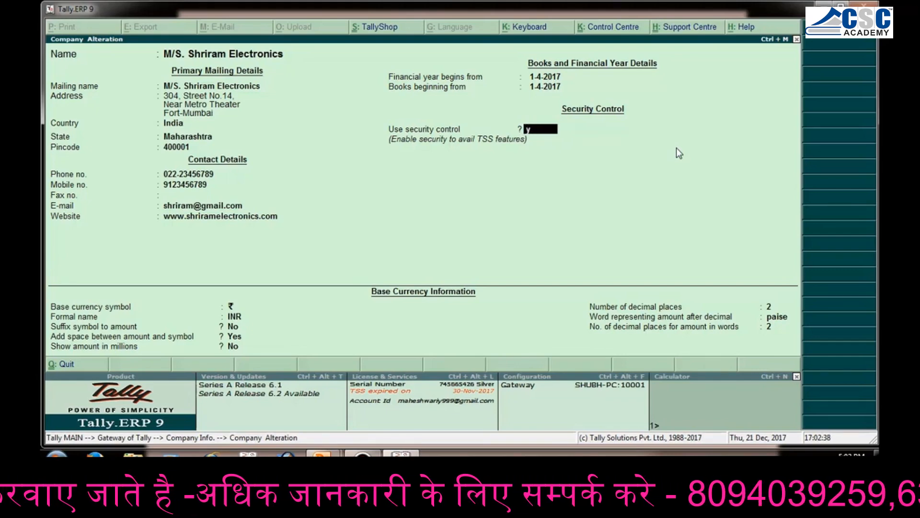
{"action": "key", "text": "Return"}
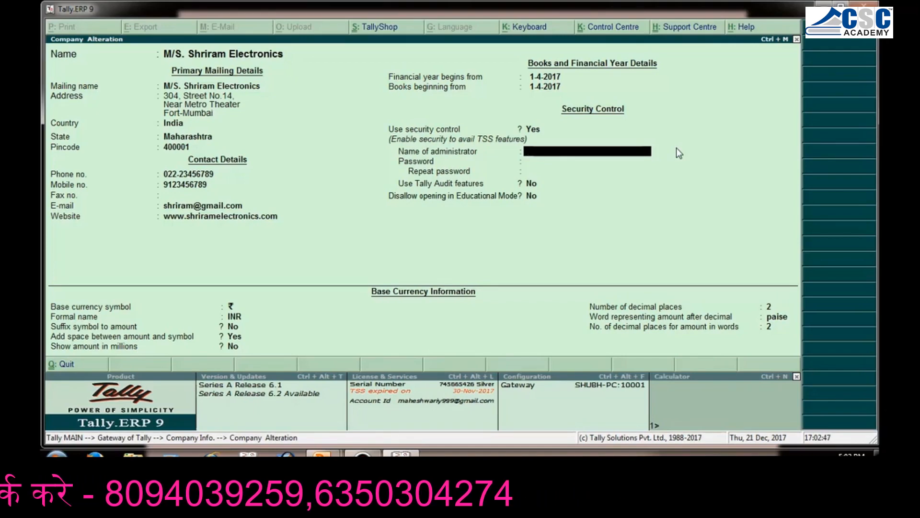
{"action": "type", "text": "shiv"}
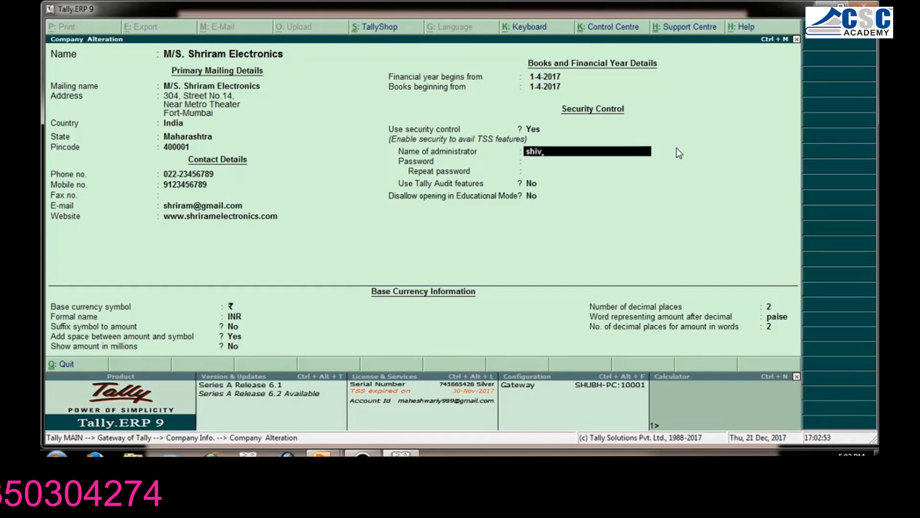
{"action": "key", "text": "Return"}
Enter and repeat the administrator password, and acknowledge the forgotten-password warning
{"action": "type", "text": "***"}
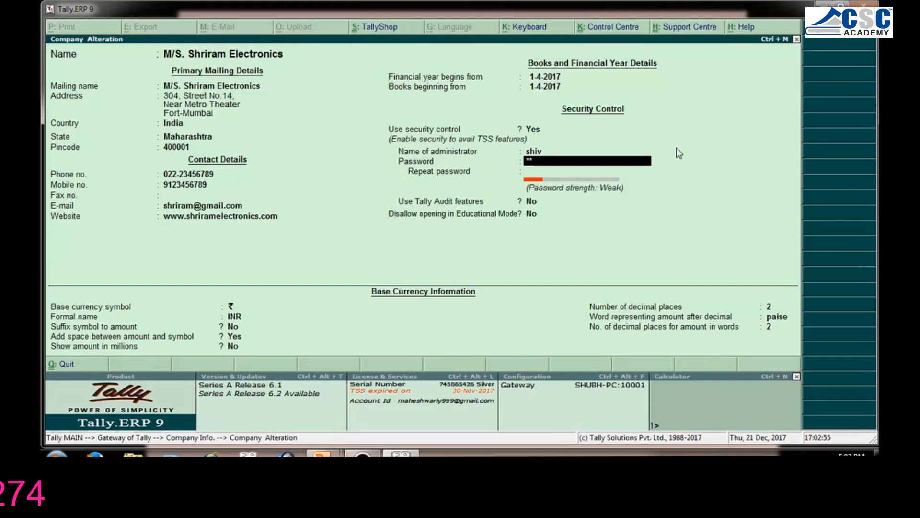
{"action": "type", "text": "*"}
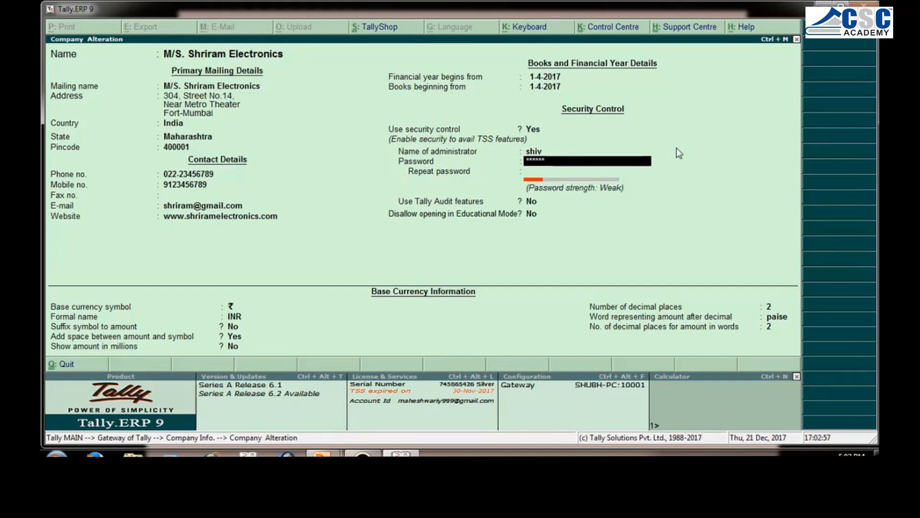
{"action": "key", "text": "Return"}
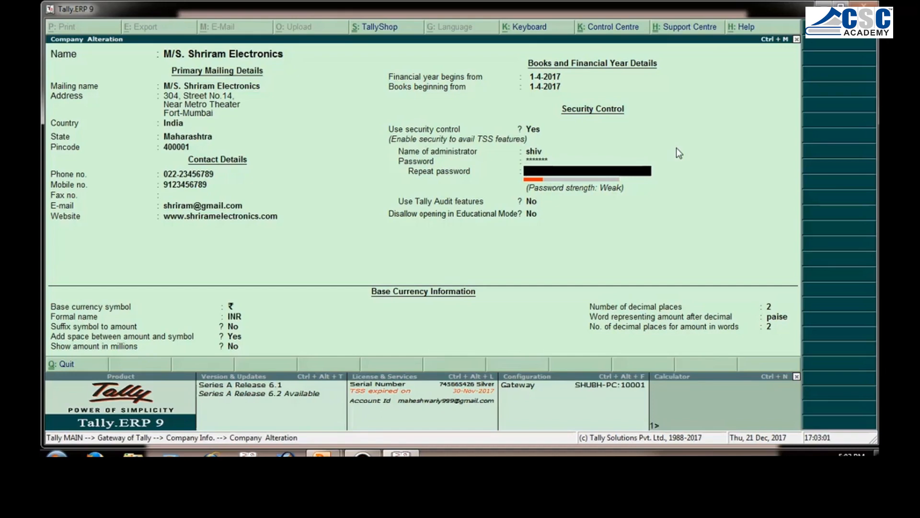
{"action": "type", "text": "*******"}
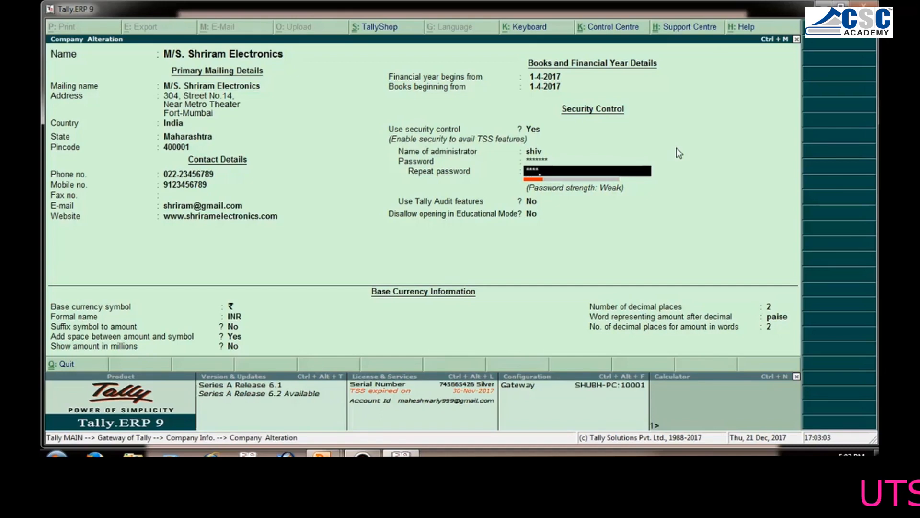
{"action": "key", "text": "Return"}
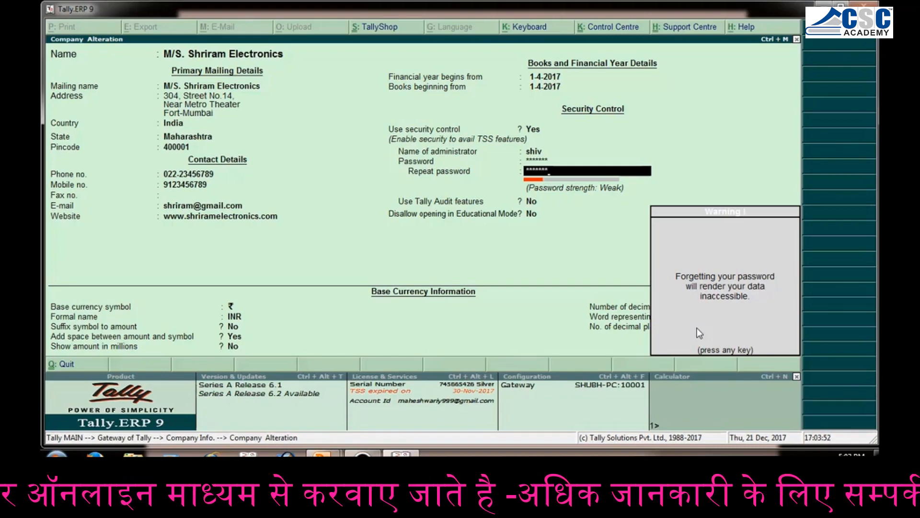
{"action": "key", "text": "Return"}
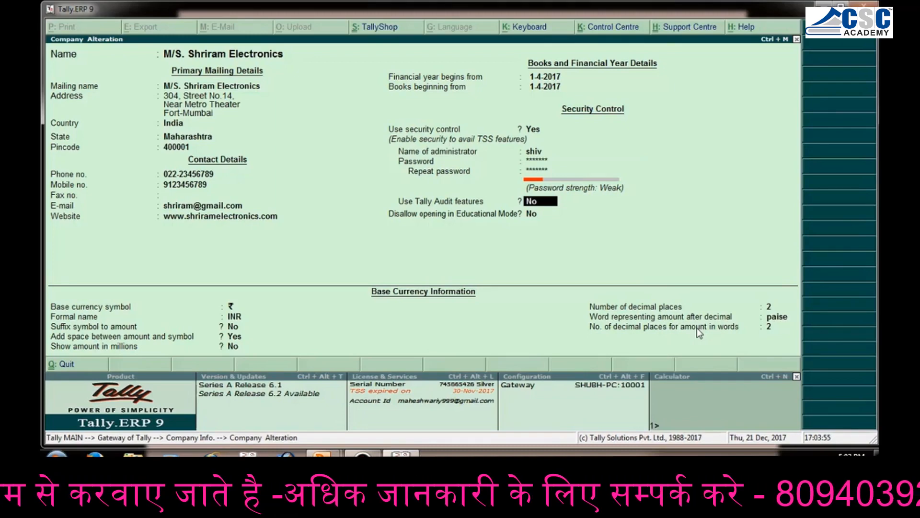
Leave Tally Audit features and Disallow opening in Educational Mode at No, keep the base currency details, and save the altered company
{"action": "key", "text": "Return"}
{"action": "key", "text": "Return"}
{"action": "key", "text": "Return"}
{"action": "key", "text": "Return"}
{"action": "key", "text": "Return"}
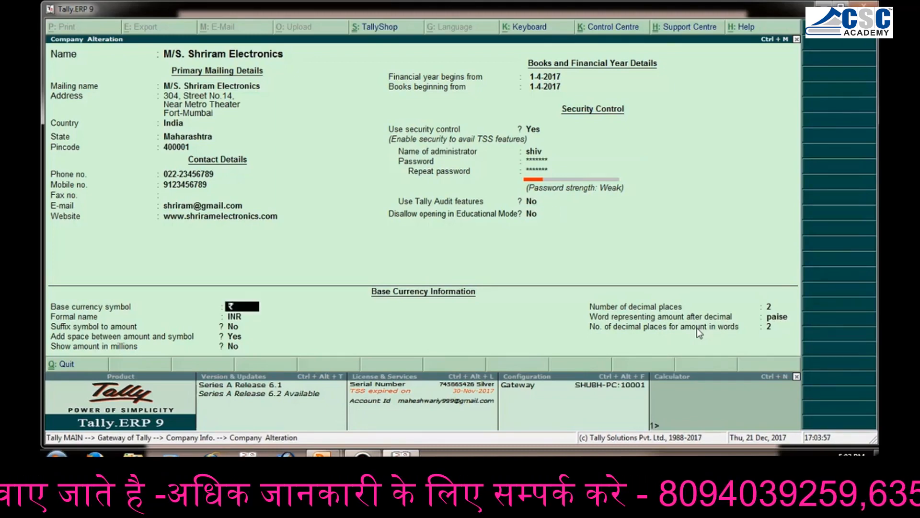
{"action": "key", "text": "Return"}
{"action": "key", "text": "Return"}
{"action": "key", "text": "Return"}
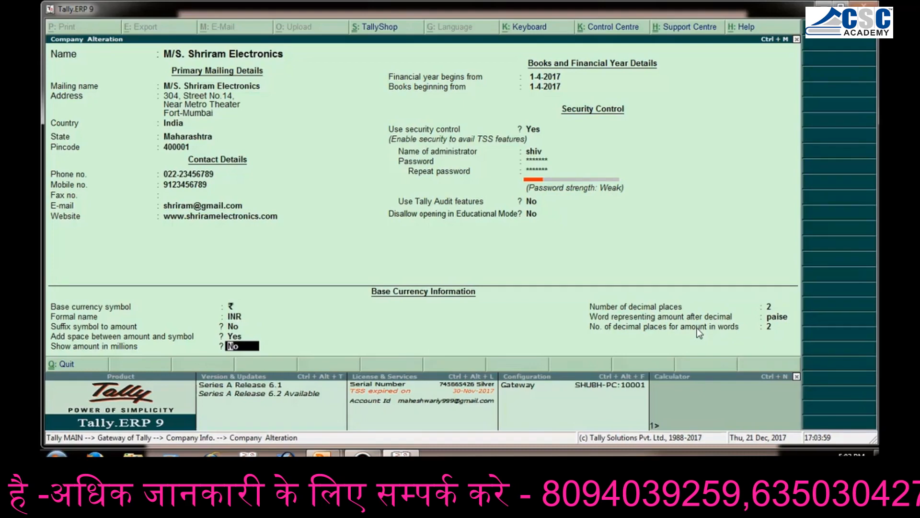
{"action": "key", "text": "Return"}
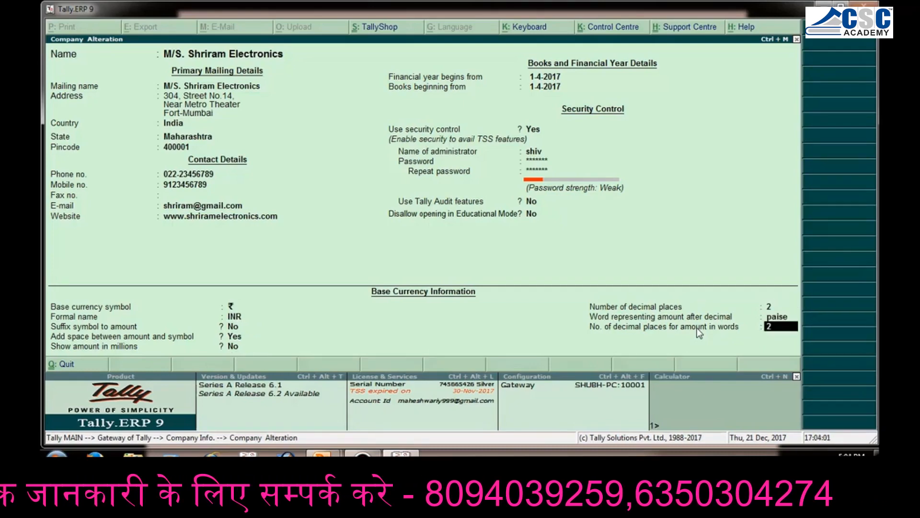
{"action": "key", "text": "Return"}
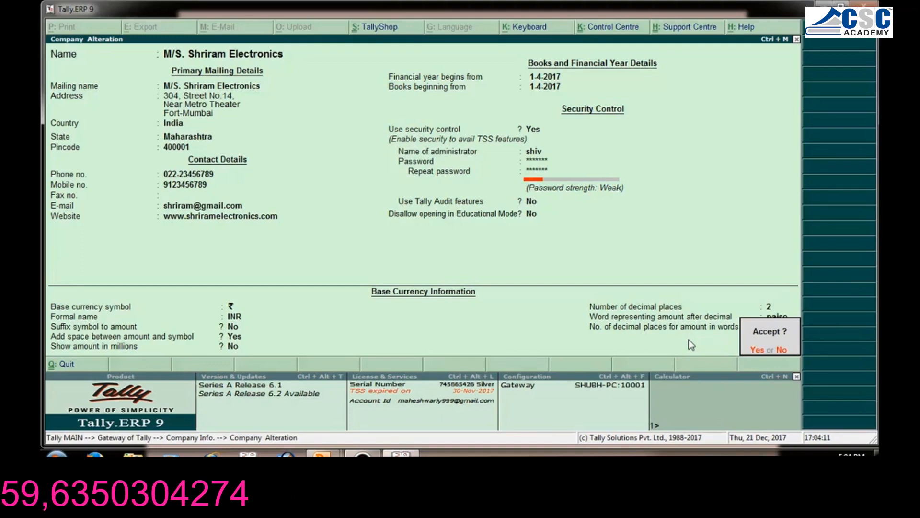
{"action": "key", "text": "y"}
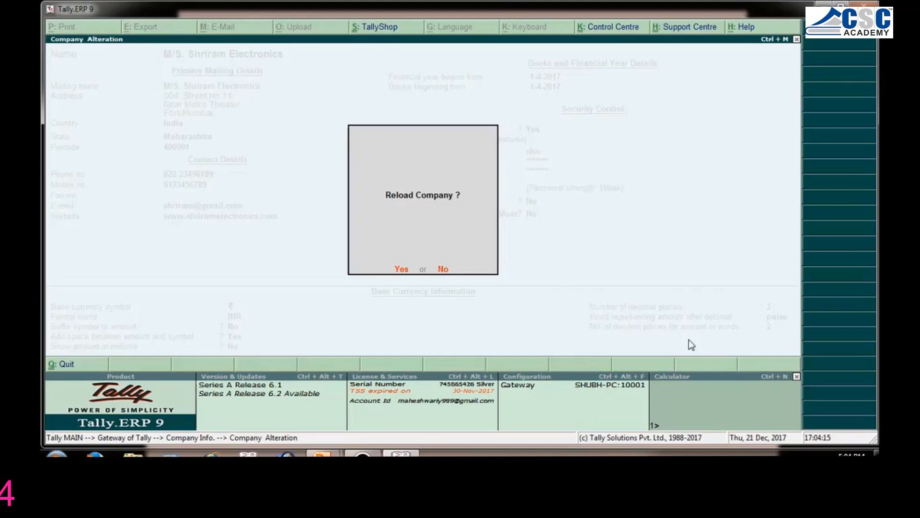
Reload M/S. Shriram Electronics and log in with the administrator's user name and password
{"action": "key", "text": "y"}
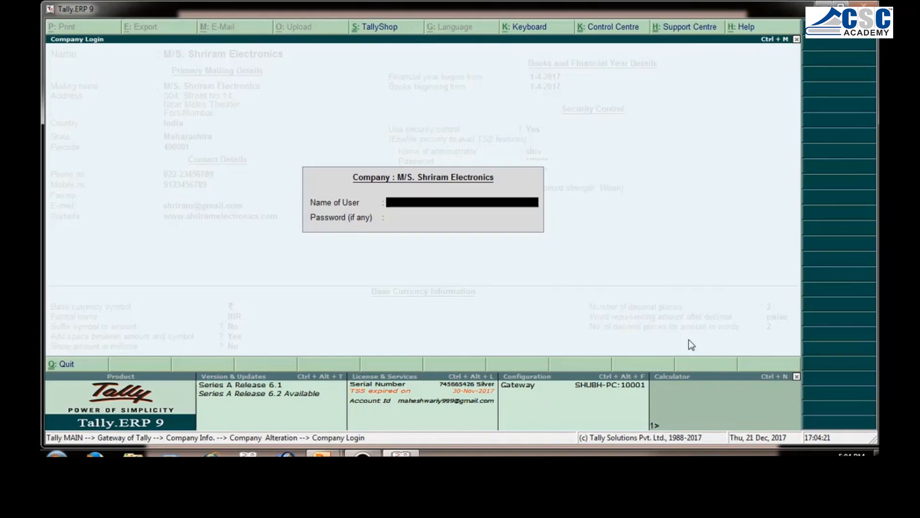
{"action": "type", "text": "shiv"}
{"action": "key", "text": "Return"}
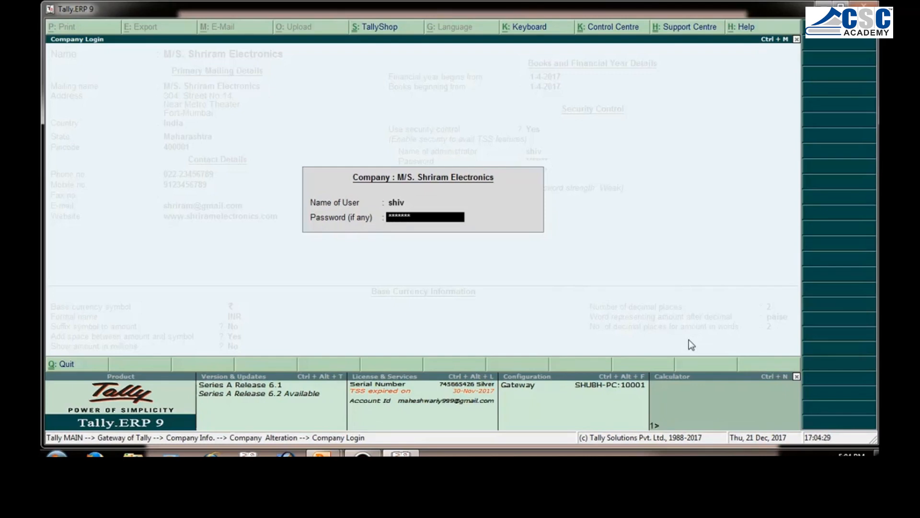
{"action": "key", "text": "Return"}
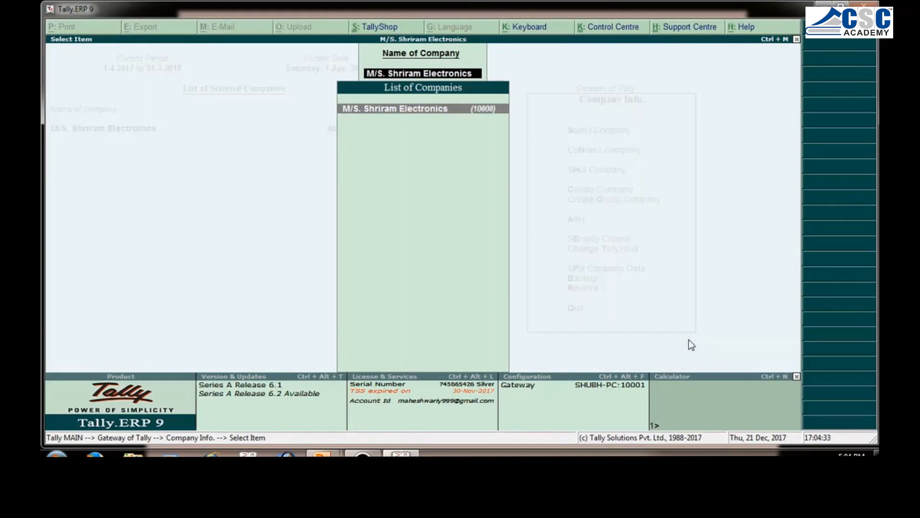
{"action": "key", "text": "Return"}
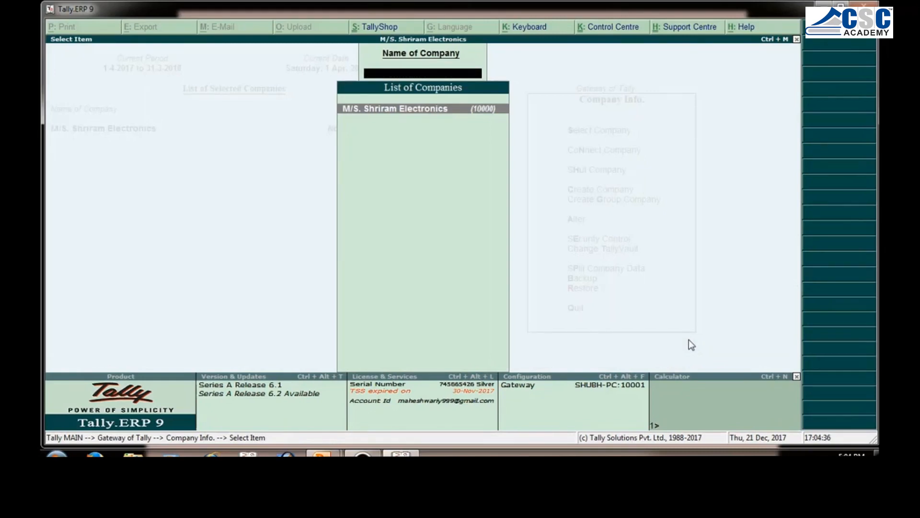